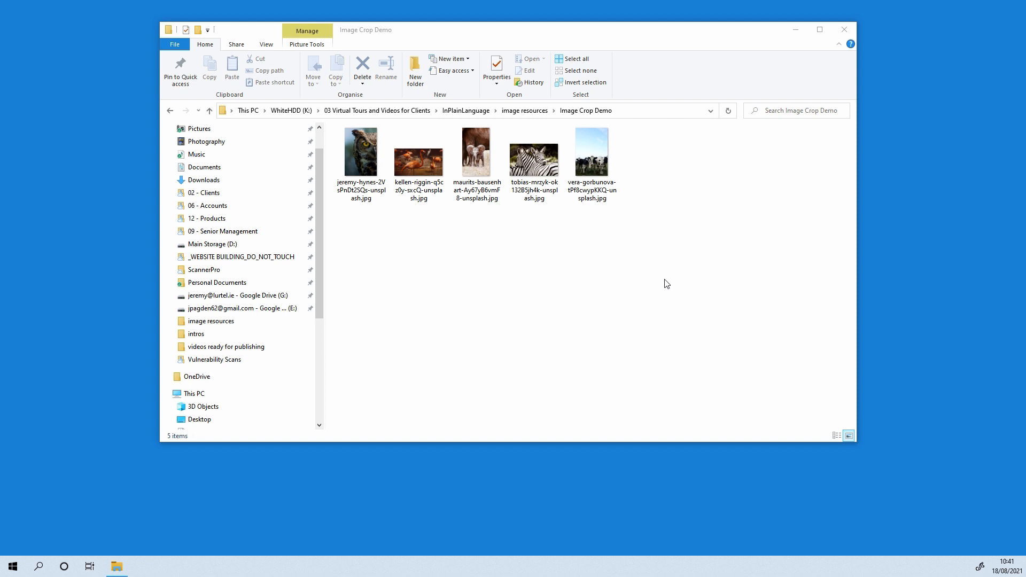
Select all five animal photos in the Image Crop Demo folder and open them for editing in Paint
click(659, 255)
drag(658, 255, 373, 146)
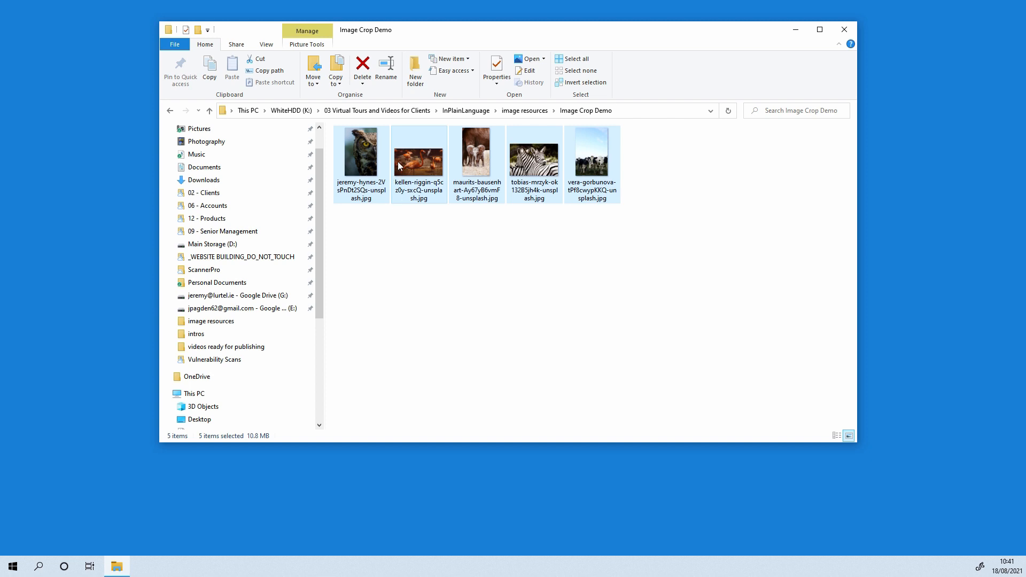
right_click(375, 160)
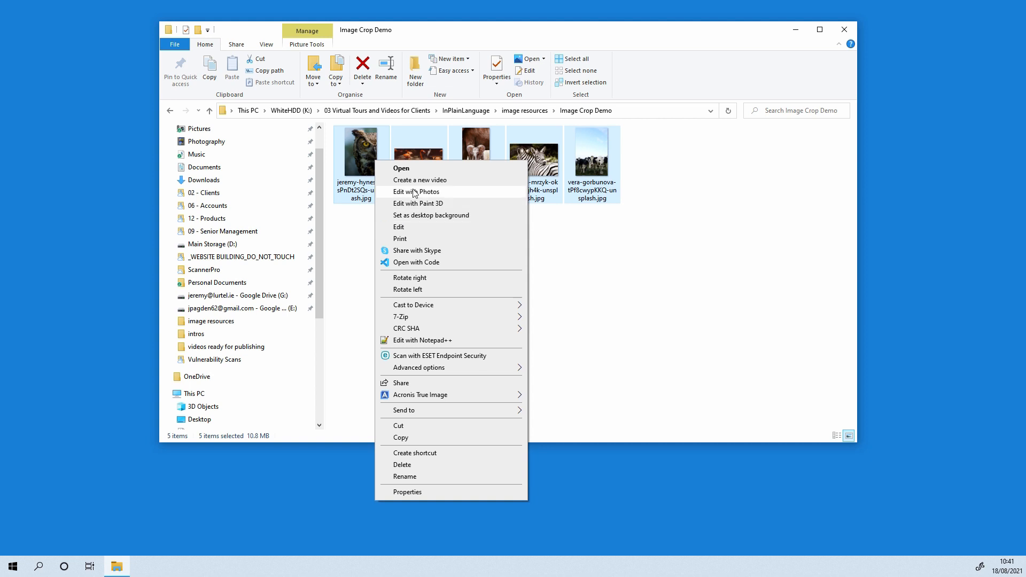
click(405, 229)
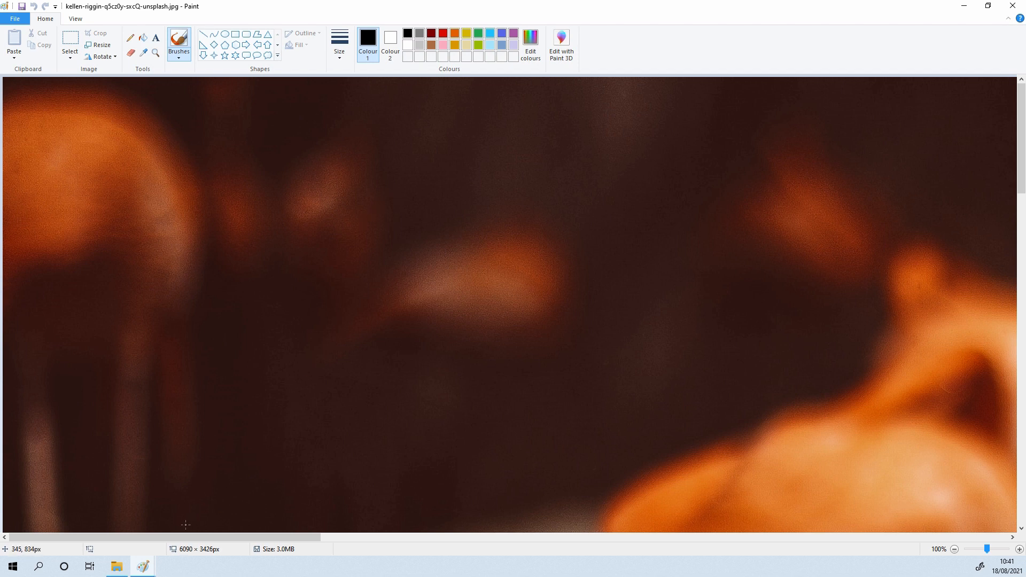
mouse_move(151, 570)
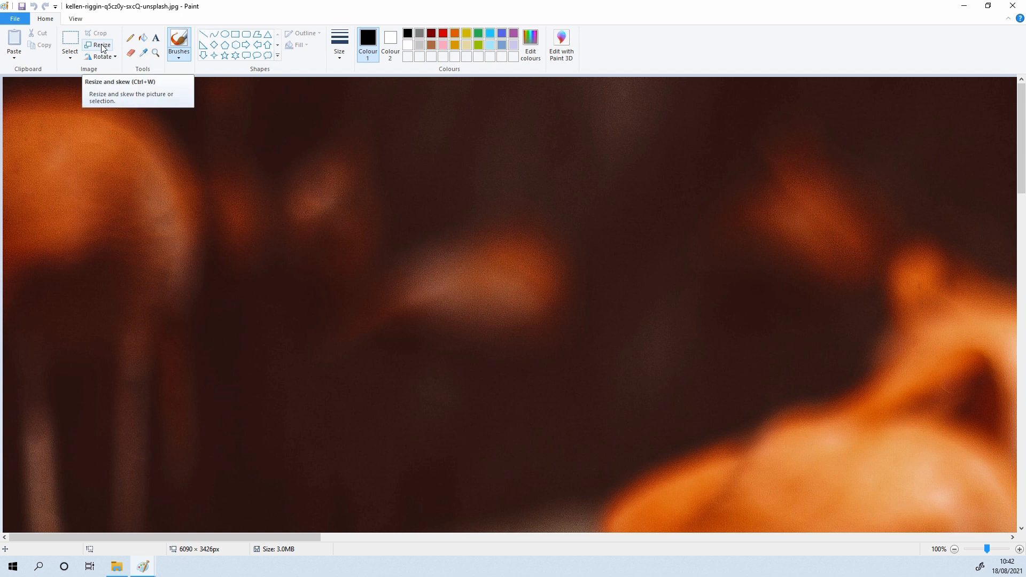
Resize the flamingo image by pixels to 1600 wide with its aspect ratio maintained, and activate the rectangular Select tool
click(103, 48)
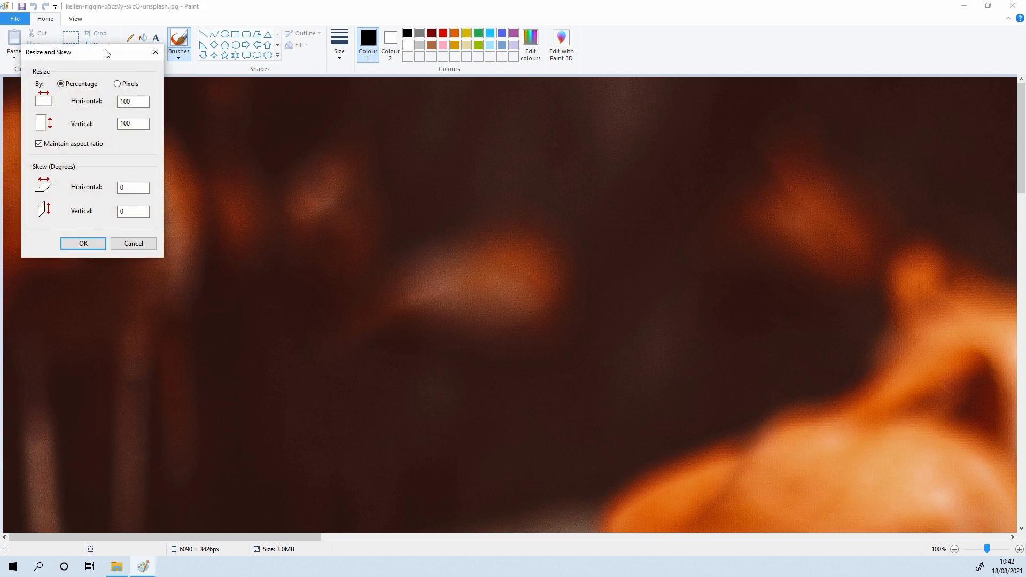
drag(87, 55, 217, 49)
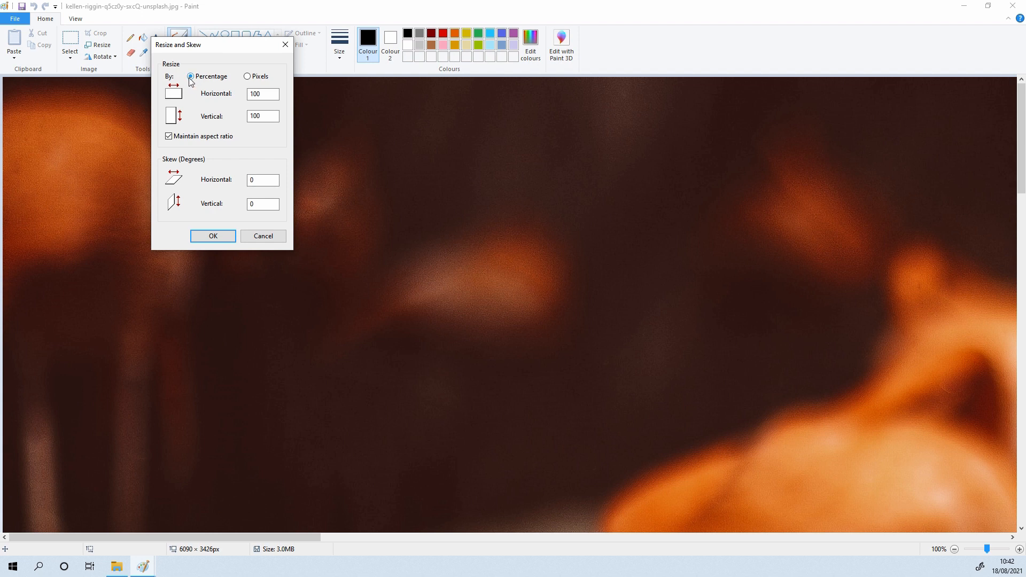
click(248, 77)
double_click(256, 94)
text(16)
click(215, 242)
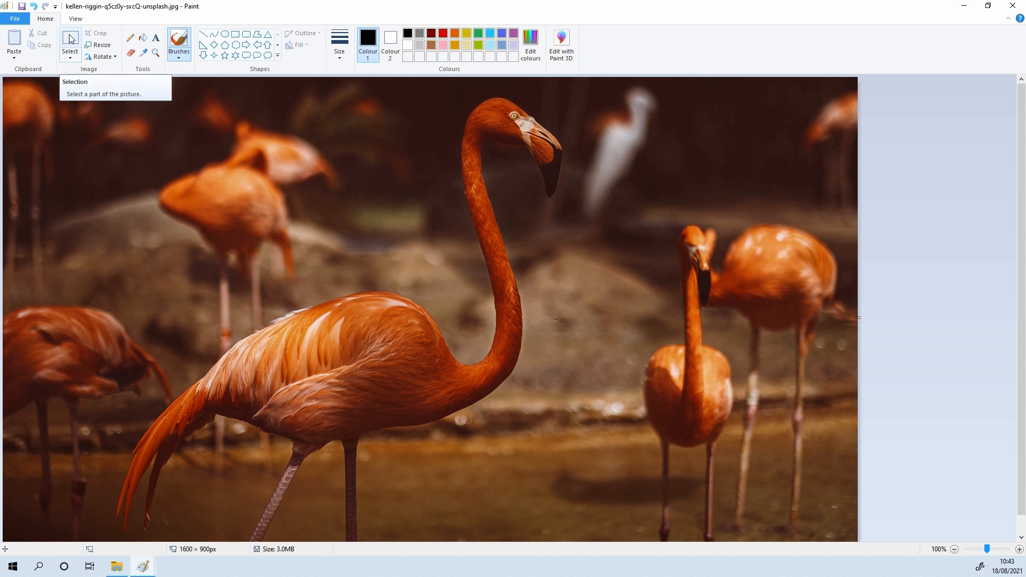
click(70, 39)
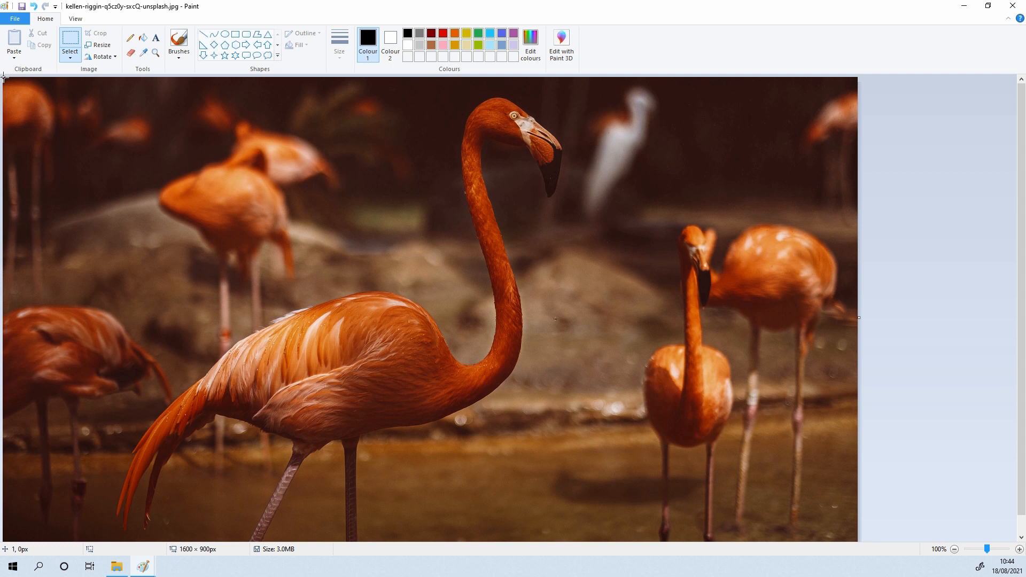
drag(3, 78, 36, 117)
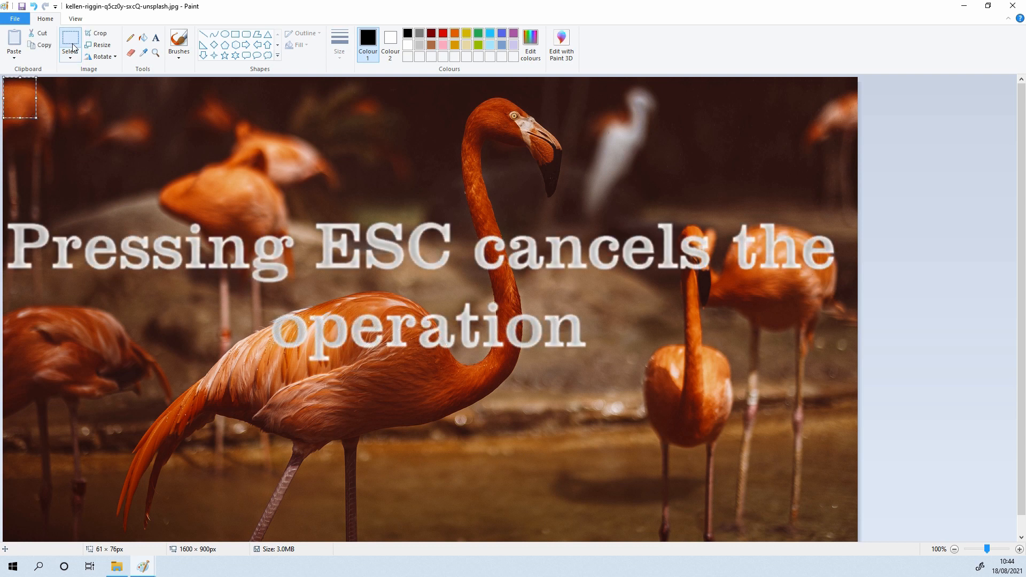
key(Escape)
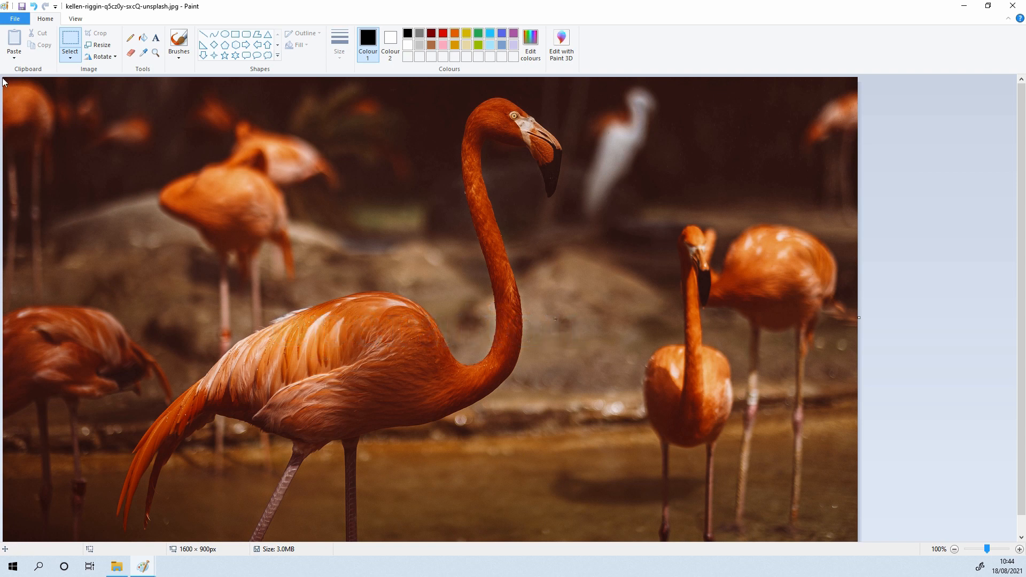
drag(4, 78, 864, 315)
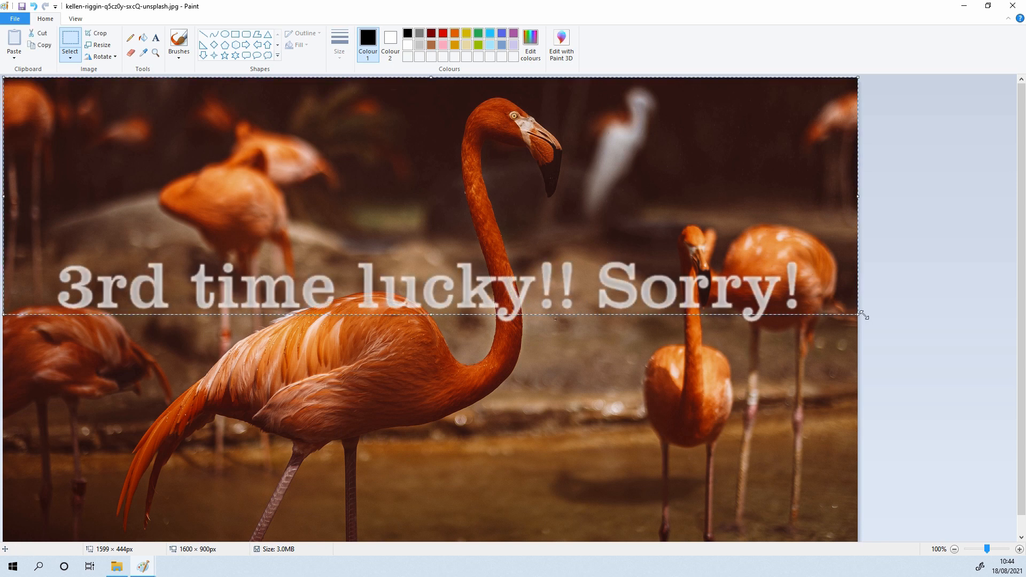
key(Escape)
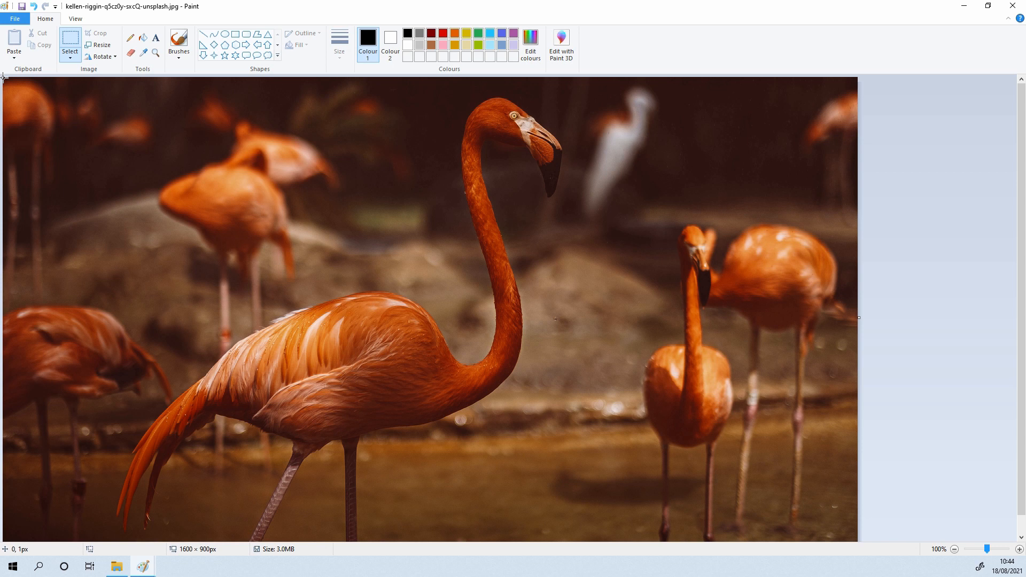
Crop the flamingo image to a 1600 × 450 px strip starting at its upper-left corner and save it
drag(3, 78, 865, 332)
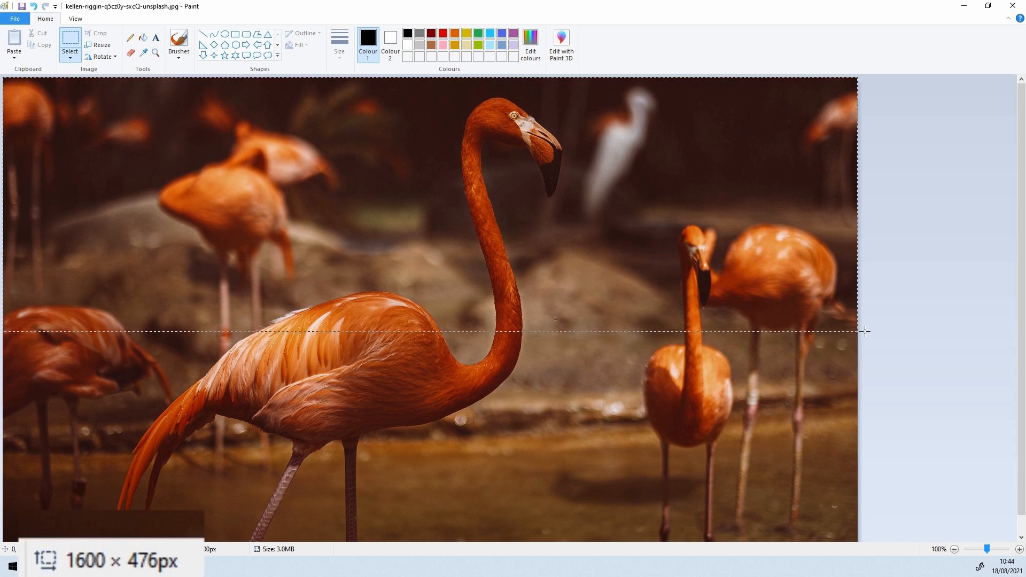
drag(865, 331, 909, 318)
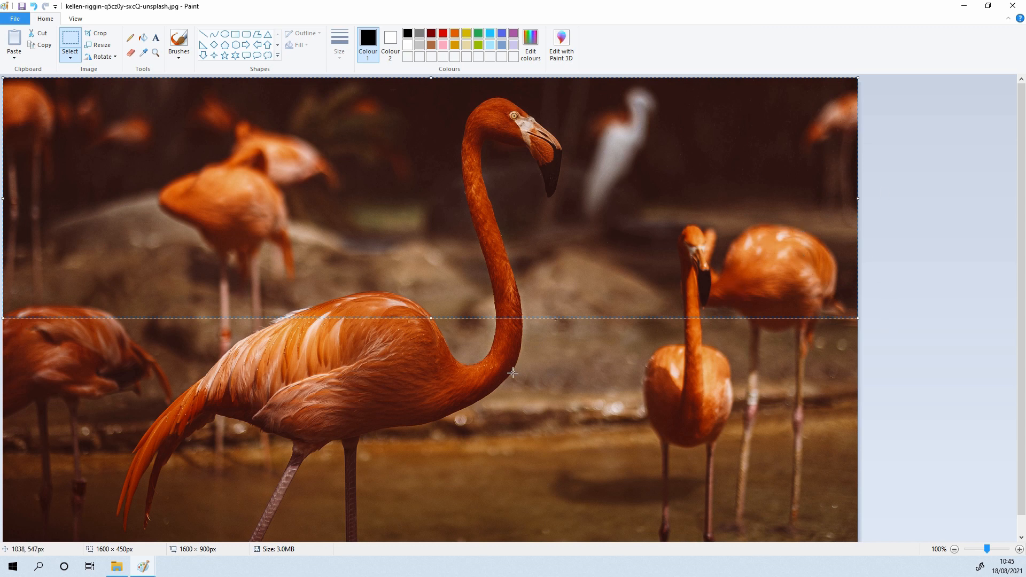
click(100, 36)
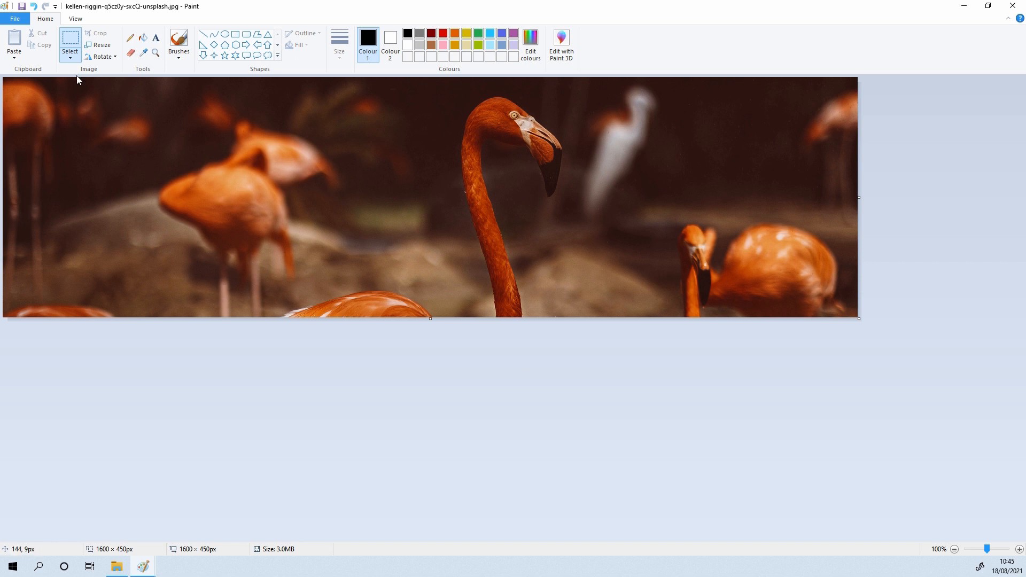
click(23, 7)
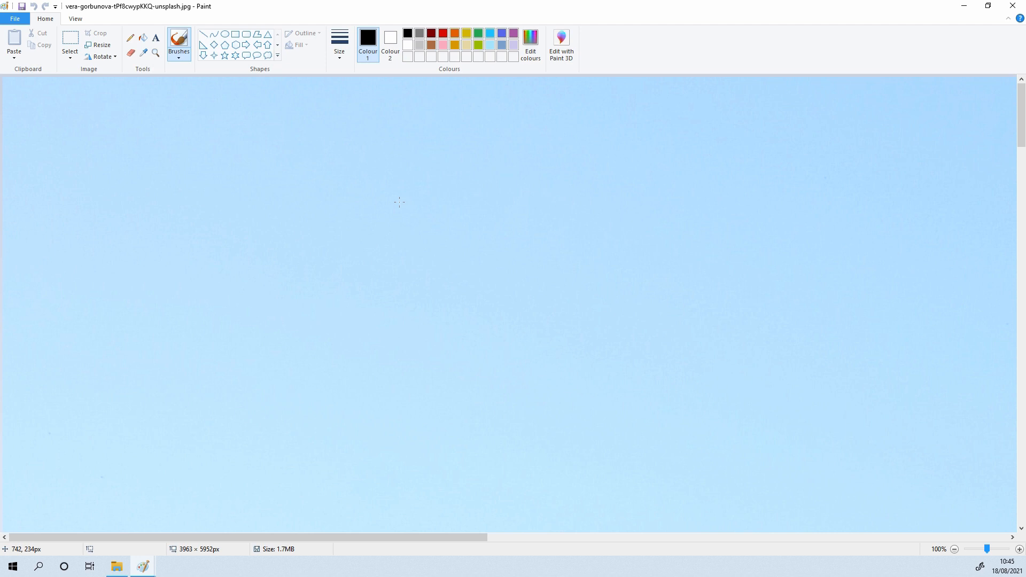
Resize the cow image by pixels to a horizontal size of 1600 with its aspect ratio maintained
click(99, 45)
click(118, 84)
drag(145, 101, 100, 98)
text(1600)
click(82, 243)
Crop the cow image to a full-width strip about 450 px high, starting just above the middle cow's head
scroll(64, 193, down, 10)
click(70, 40)
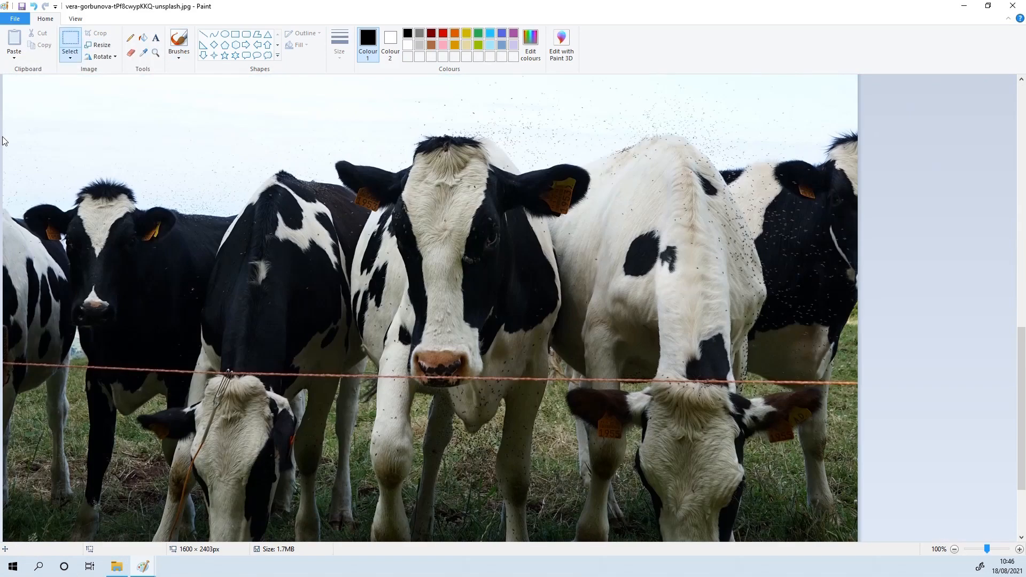
drag(3, 123, 885, 364)
click(104, 34)
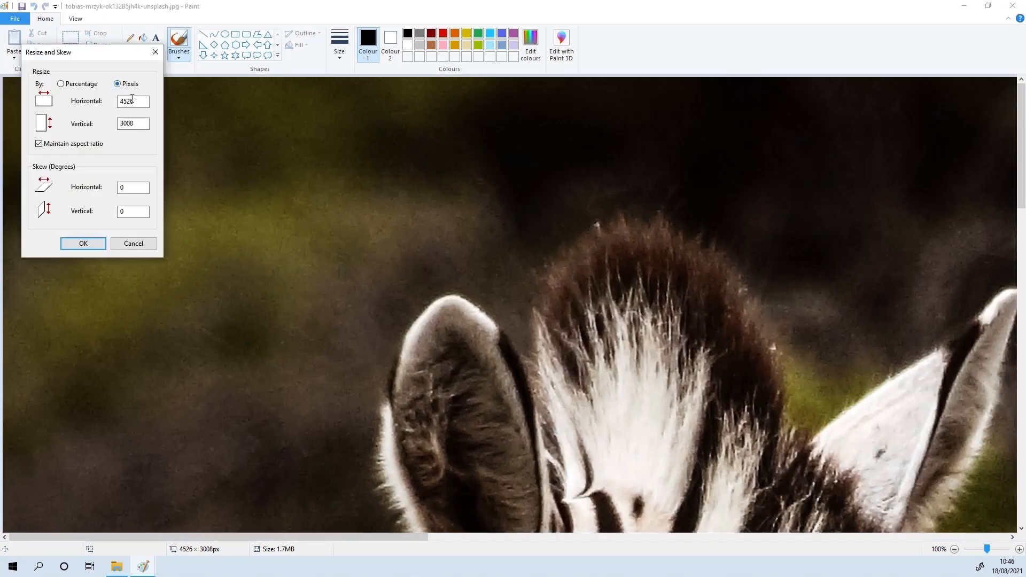
Resize the zebra image to 1600 px wide and crop it to a full-width strip about 450 px high across the zebras' heads
key(Return)
drag(4, 118, 860, 358)
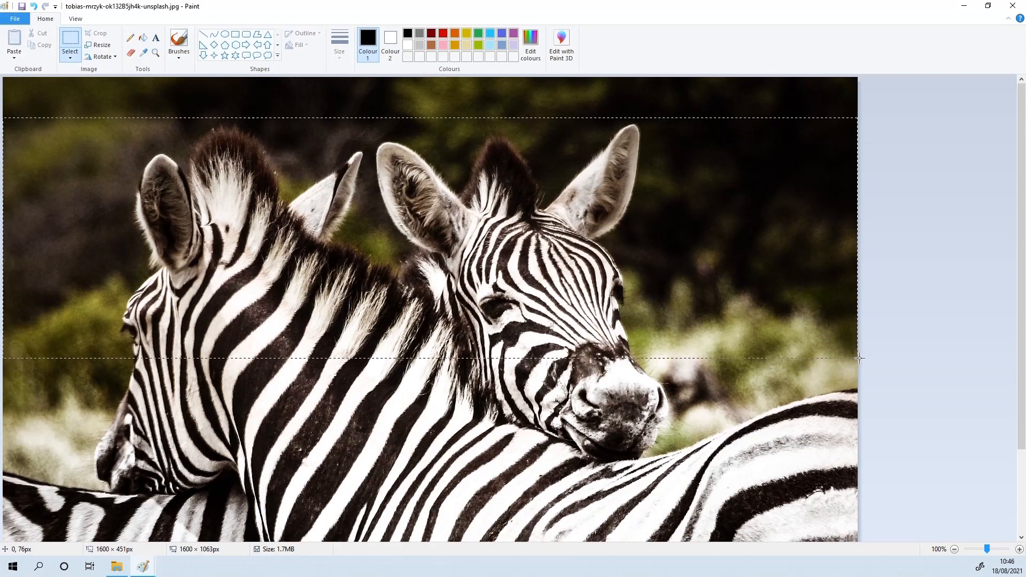
click(96, 34)
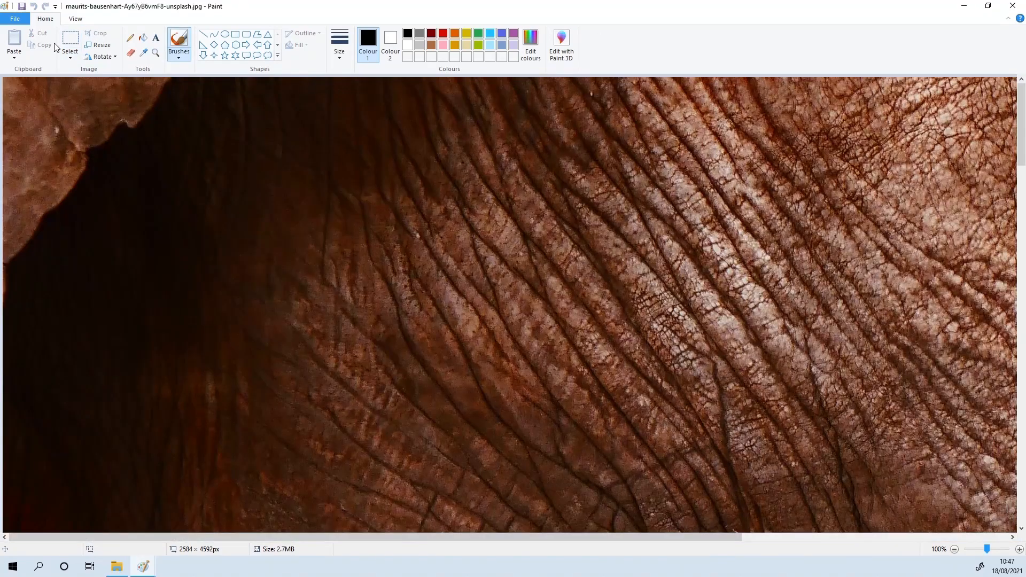
Resize the elephant image to 1600 px wide and crop it to a full-width strip about 450 px high
key(ctrl+w)
text(1600)
key(Return)
click(70, 38)
drag(4, 137, 880, 378)
click(97, 34)
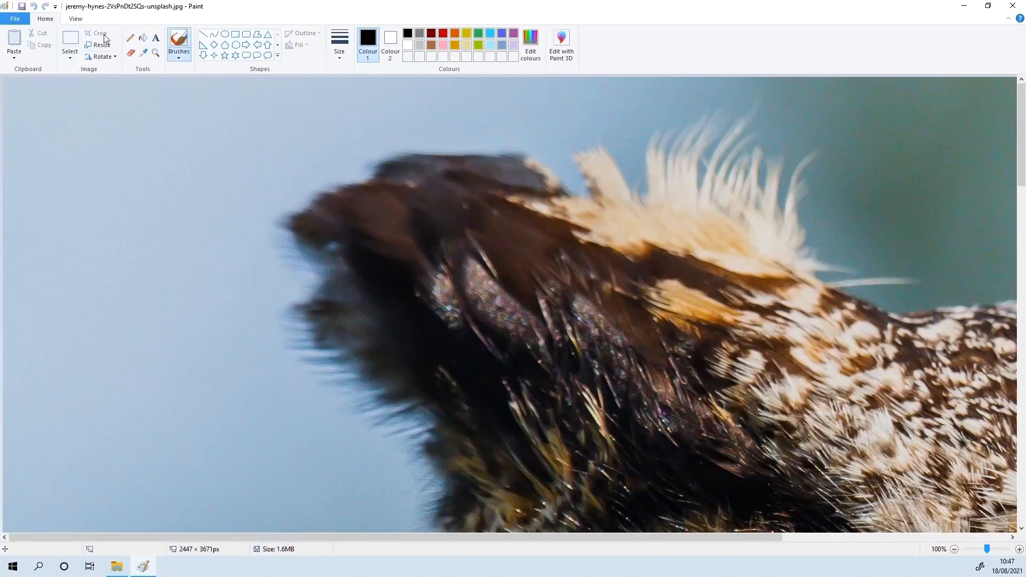
Resize the owl image to 1600 px wide and select a 1600 × 450 px strip across the owl's eye
key(ctrl+w)
text(1600)
key(Return)
click(70, 38)
drag(3, 155, 878, 395)
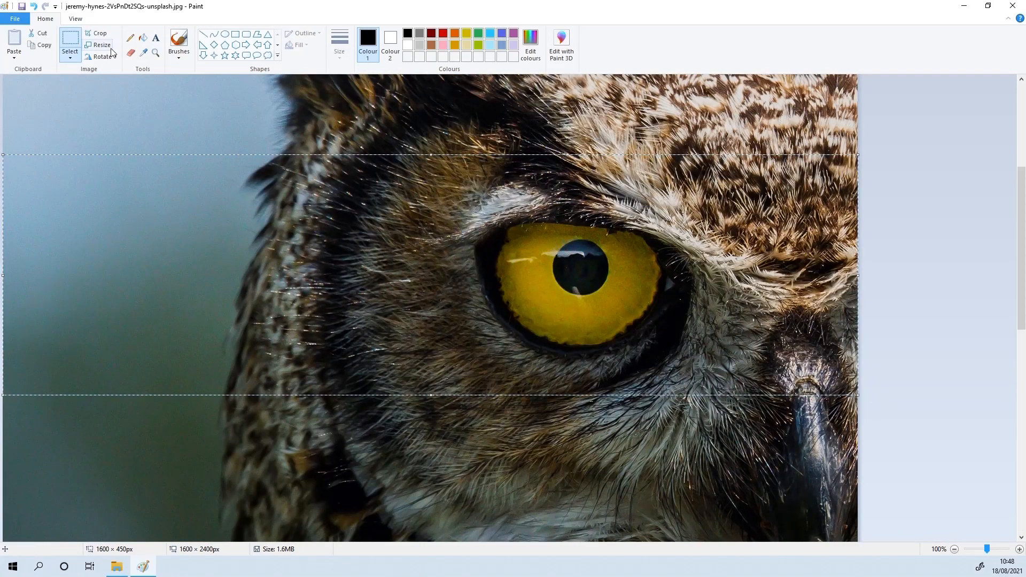